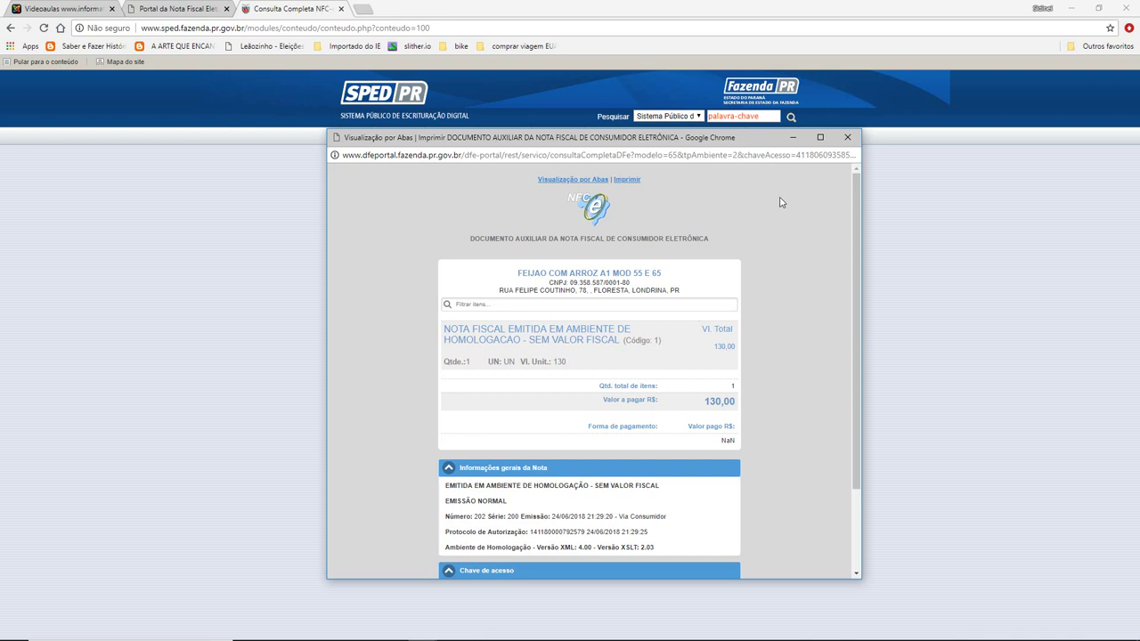
Step: Switch to the JasperViewer window showing the previous sale's receipt and close it
{"action": "key", "text": "alt+Tab"}
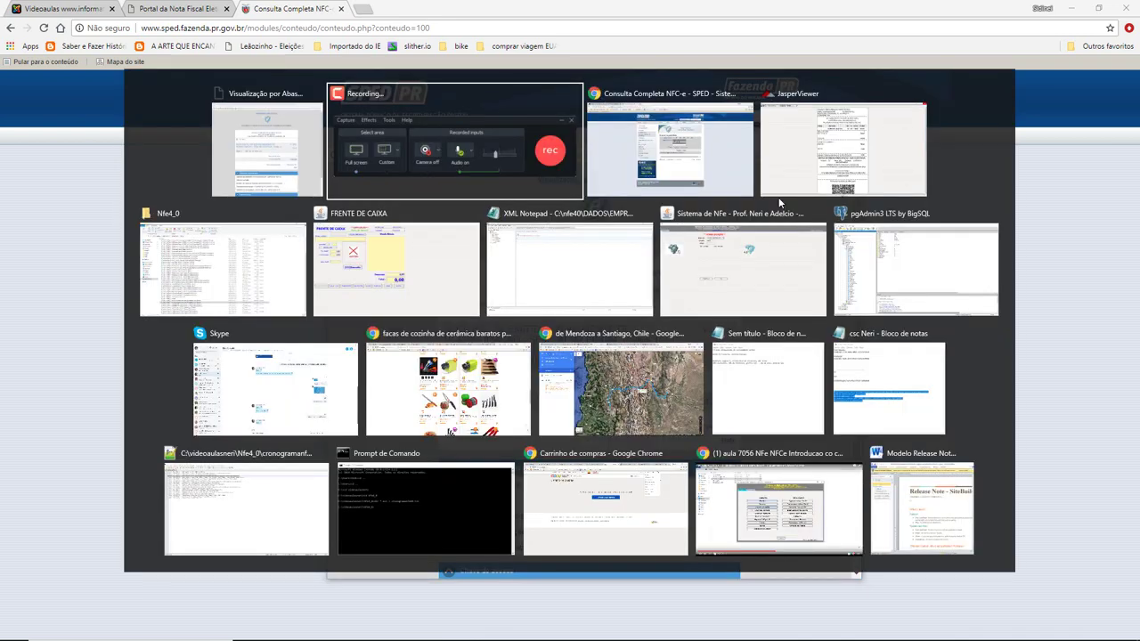
{"action": "key", "text": "Tab"}
{"action": "key", "text": "Tab"}
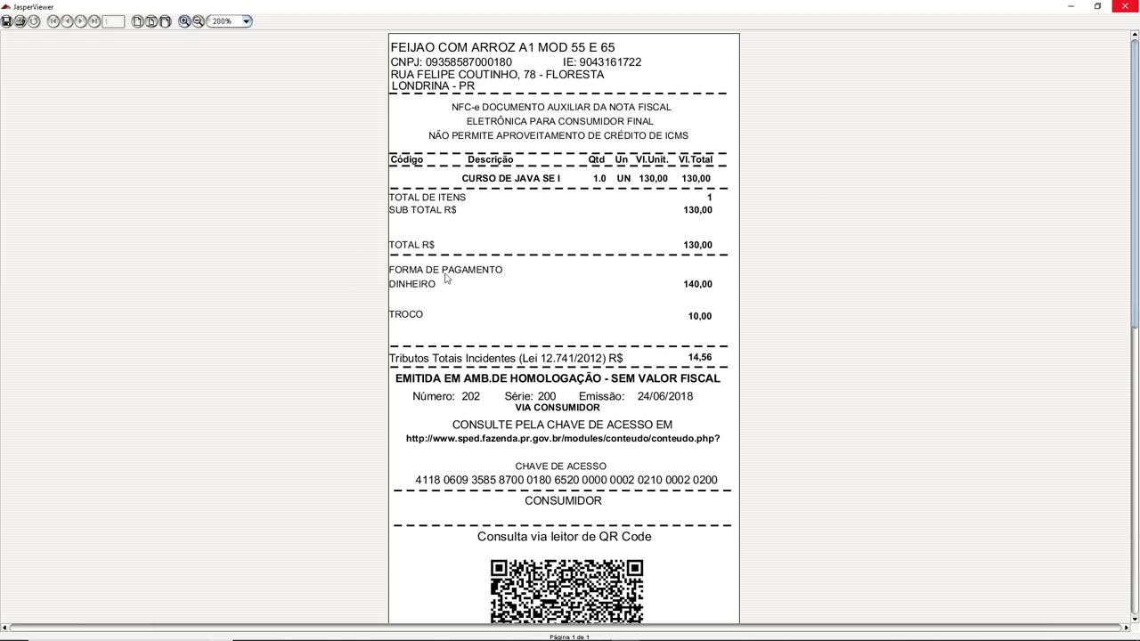
{"action": "left_click", "coordinate": [1125, 7]}
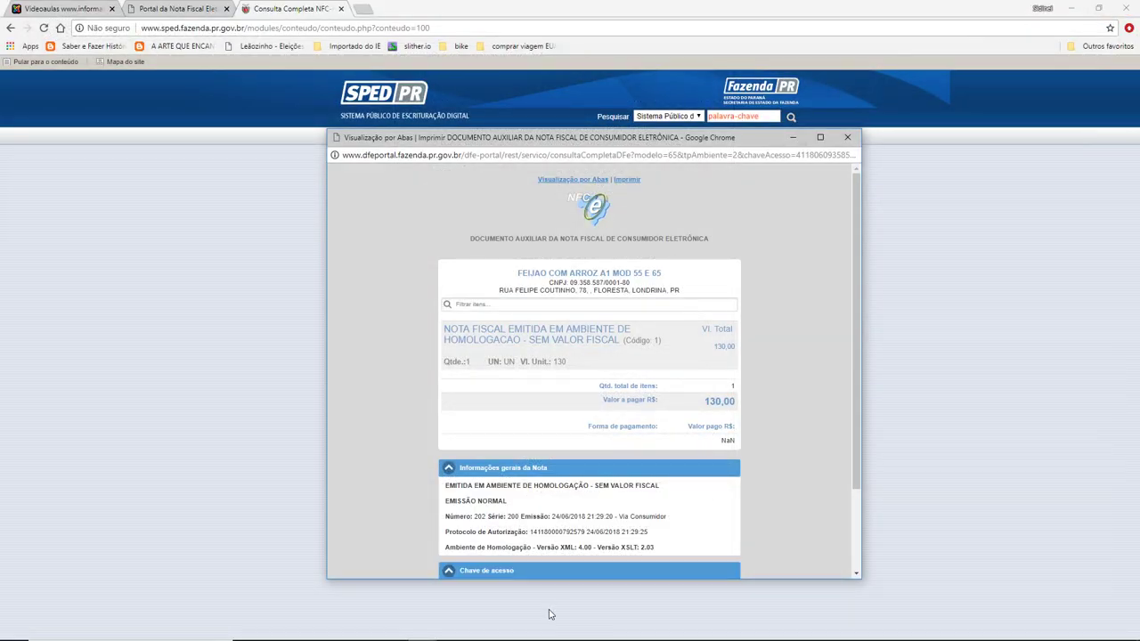
Step: Switch to the Frente de Caixa window and exit it, confirming that the screen is abandoned
{"action": "mouse_move", "coordinate": [553, 636]}
{"action": "left_click", "coordinate": [627, 630]}
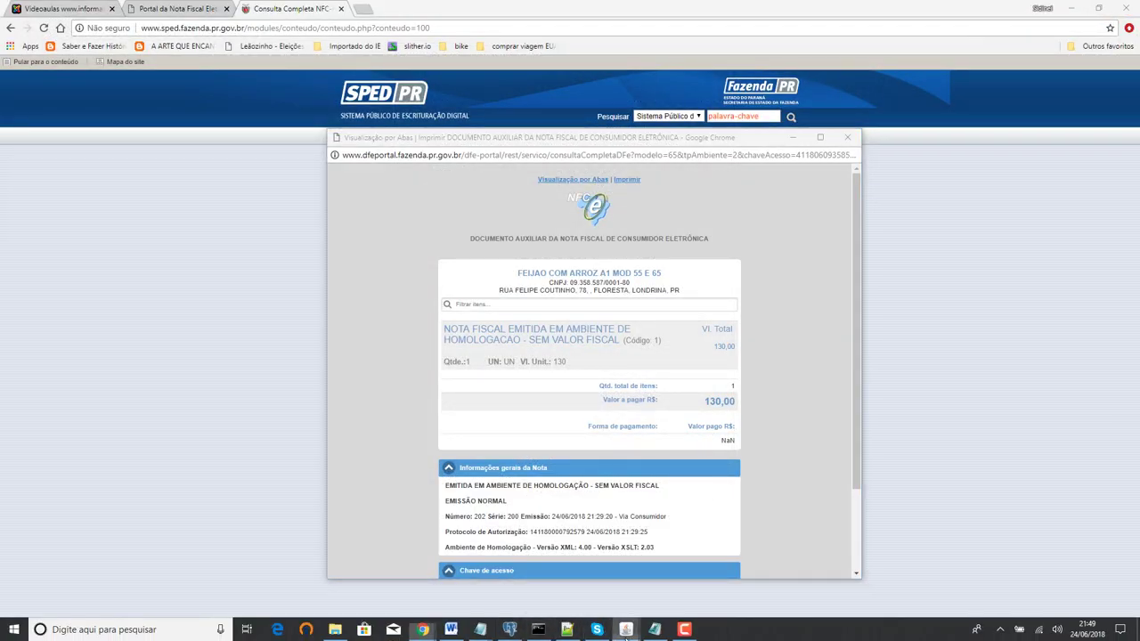
{"action": "left_click", "coordinate": [687, 571]}
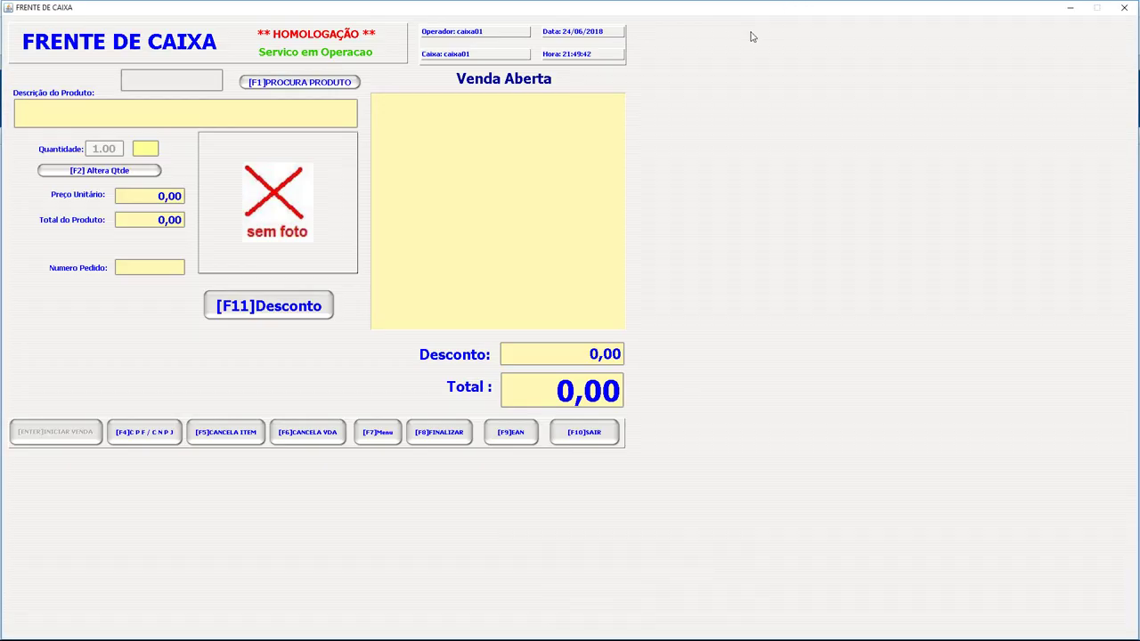
{"action": "left_click", "coordinate": [584, 433]}
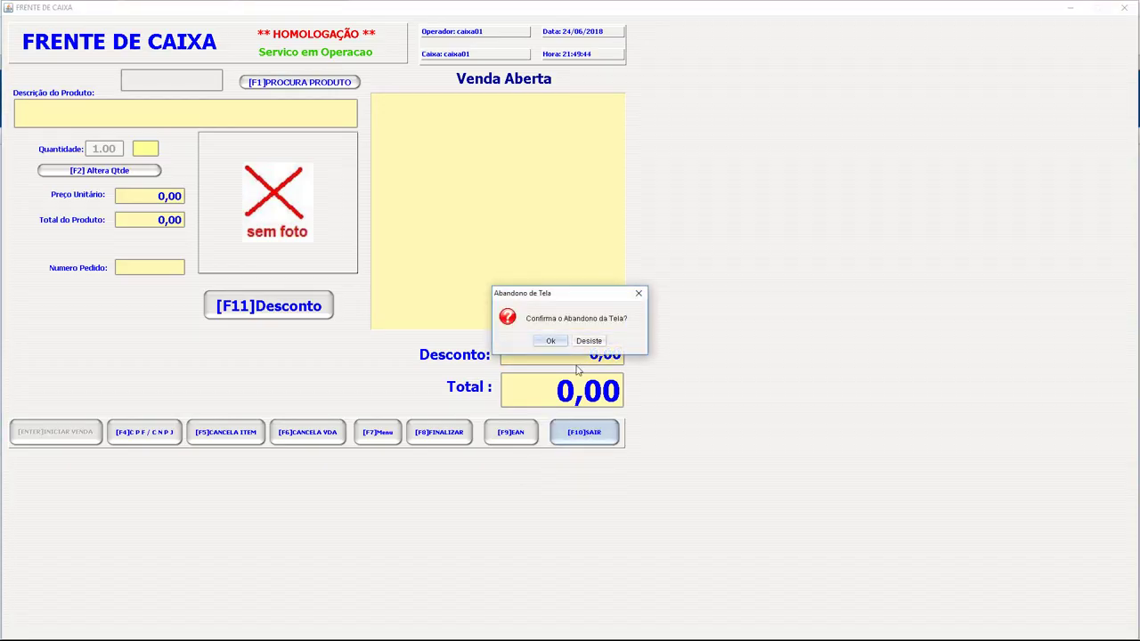
{"action": "left_click", "coordinate": [547, 341]}
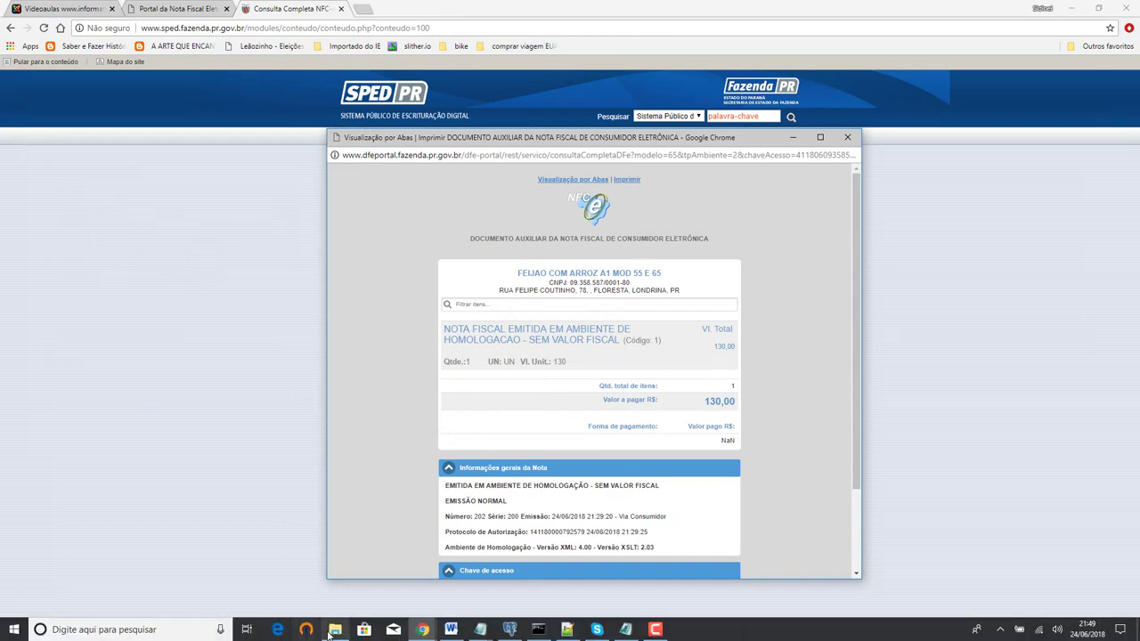
Step: Switch to File Explorer, go to the Área de Trabalho folder and launch the NFe 4.0 issuing system from there
{"action": "left_click", "coordinate": [334, 630]}
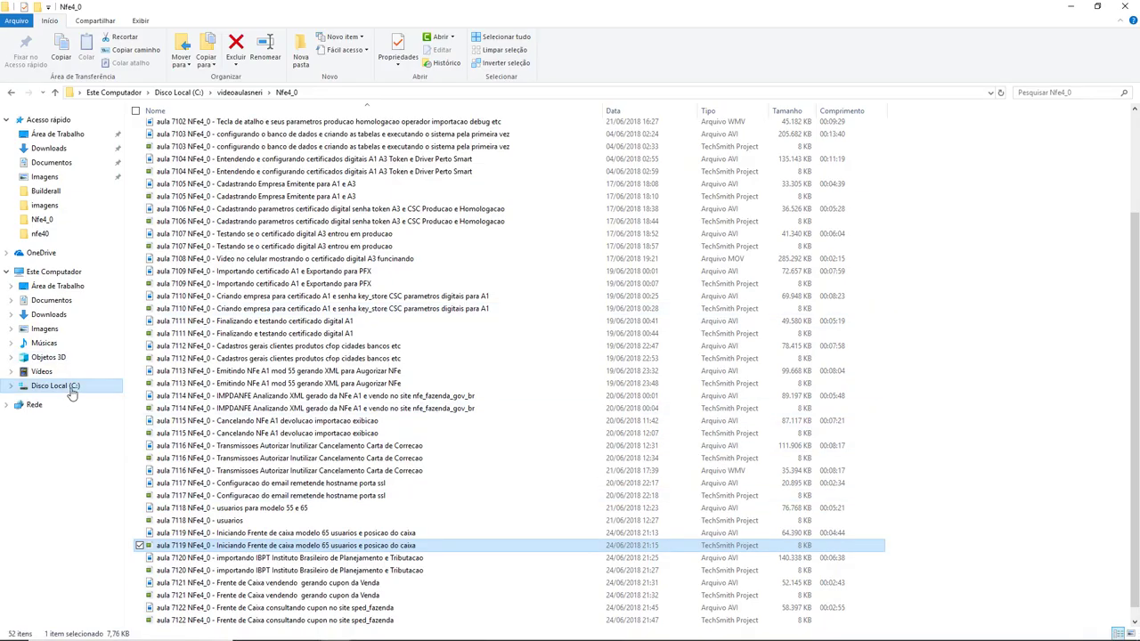
{"action": "left_click", "coordinate": [72, 390]}
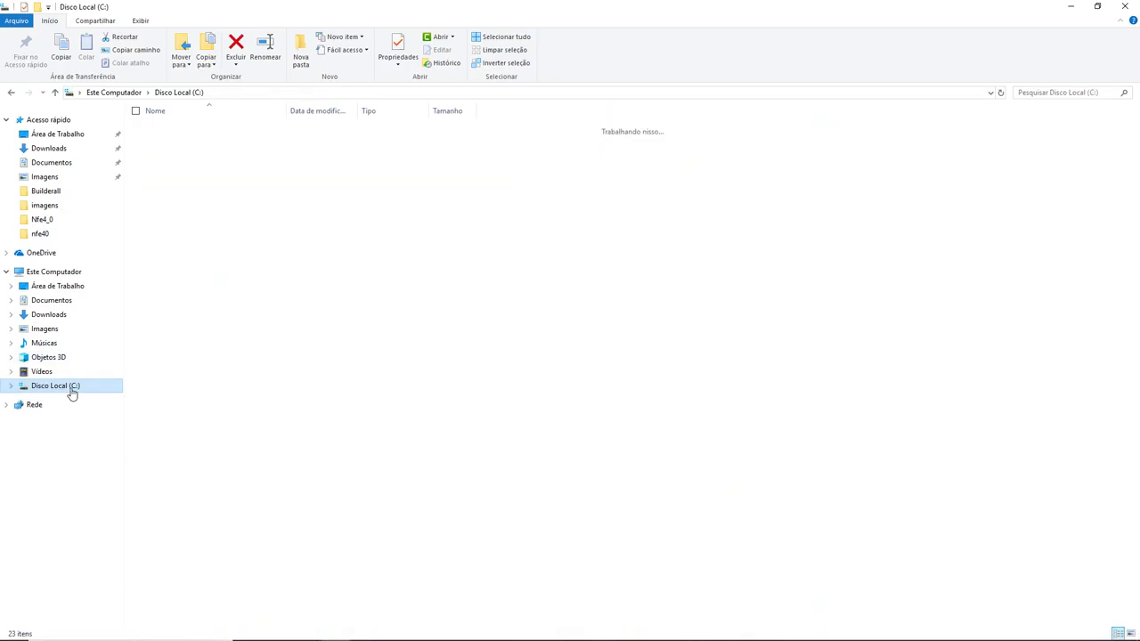
{"action": "left_click", "coordinate": [70, 134]}
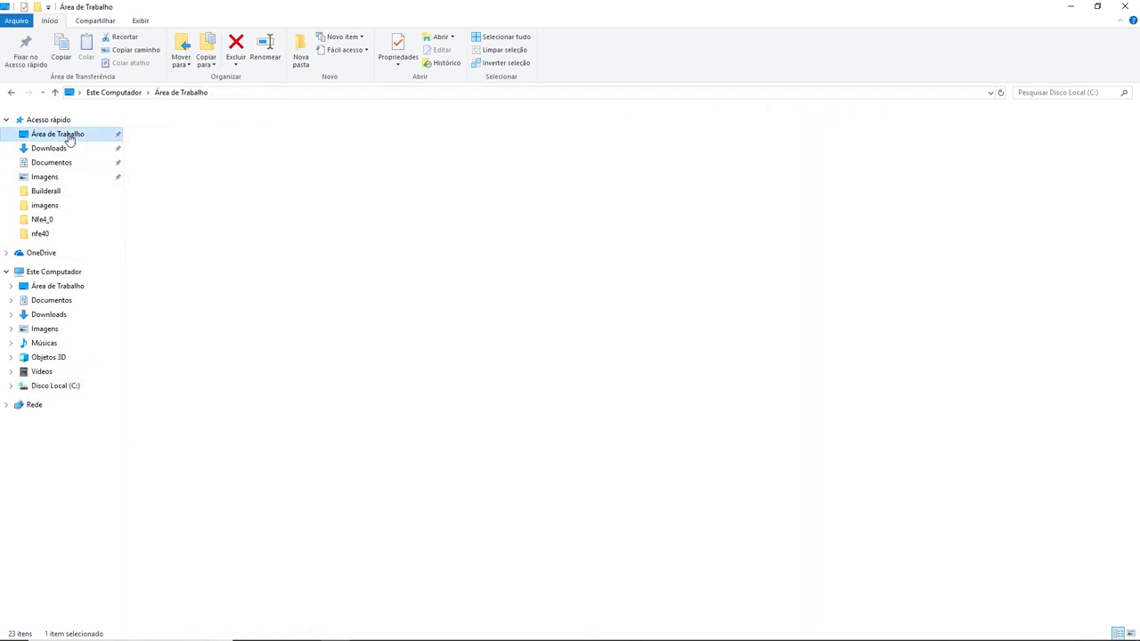
{"action": "left_click", "coordinate": [190, 220]}
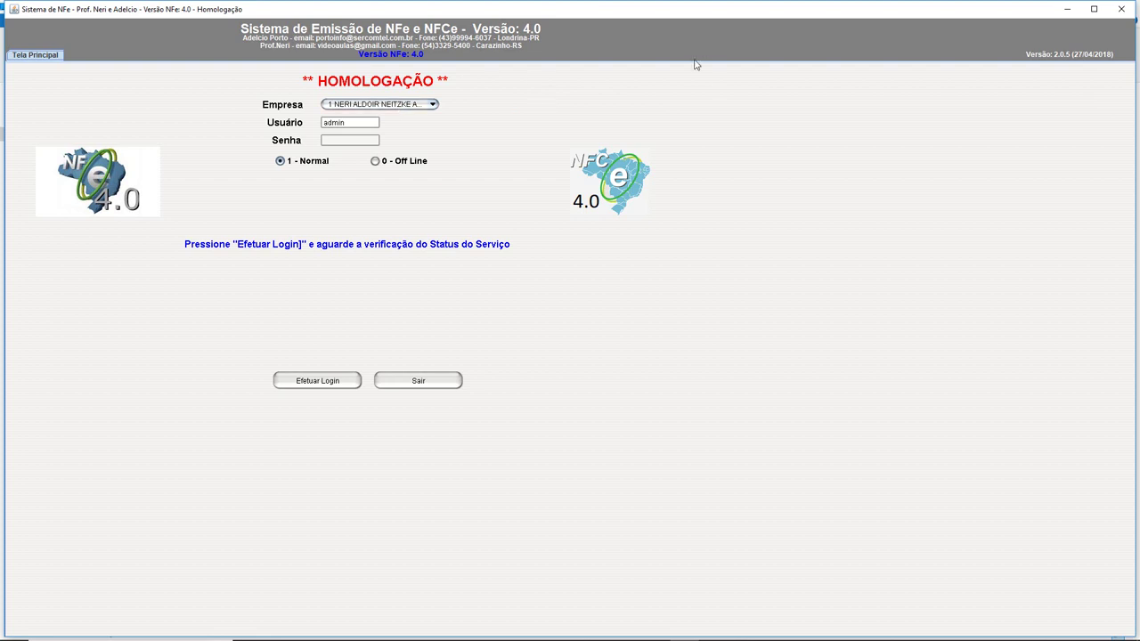
Step: Log in to company 2 FEIJAO COM ARROZ A1 as user caixa01 in Normal mode, entering the account password
{"action": "left_click", "coordinate": [392, 104]}
{"action": "left_click", "coordinate": [349, 127]}
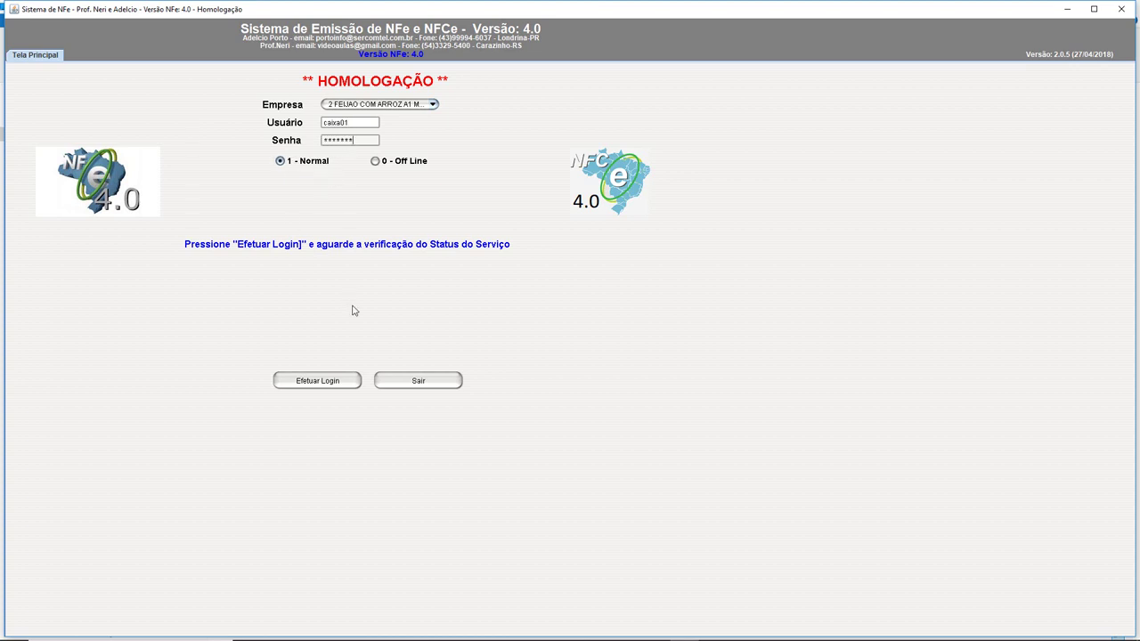
{"action": "left_click", "coordinate": [330, 385]}
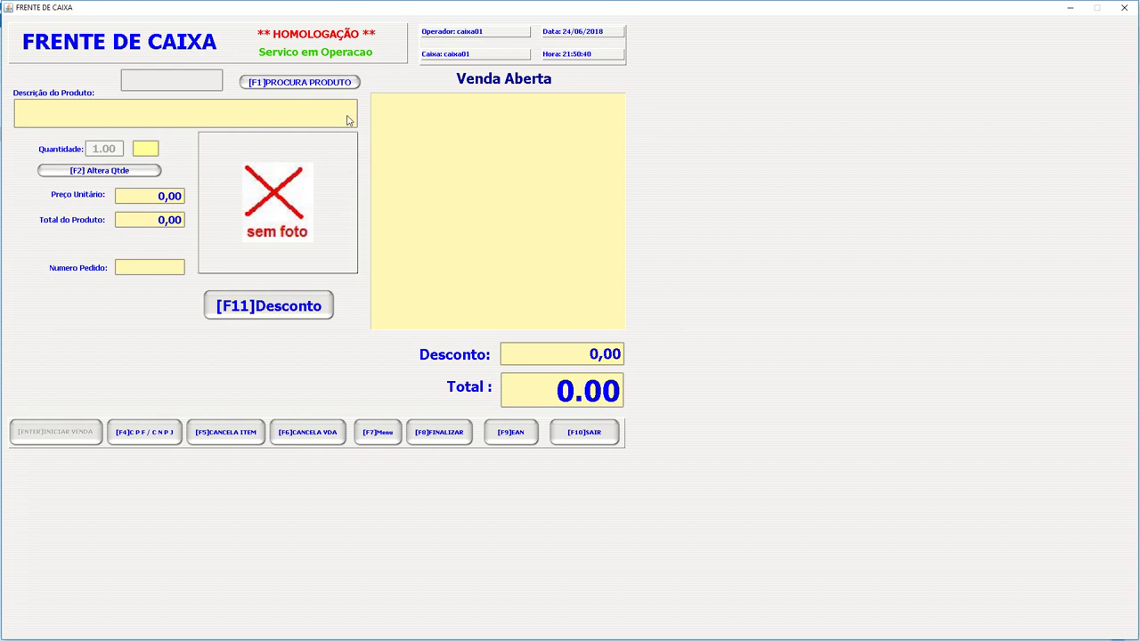
Step: Look up the product CURSO DE JAVA SE I and add it to the open sale
{"action": "left_click", "coordinate": [301, 83]}
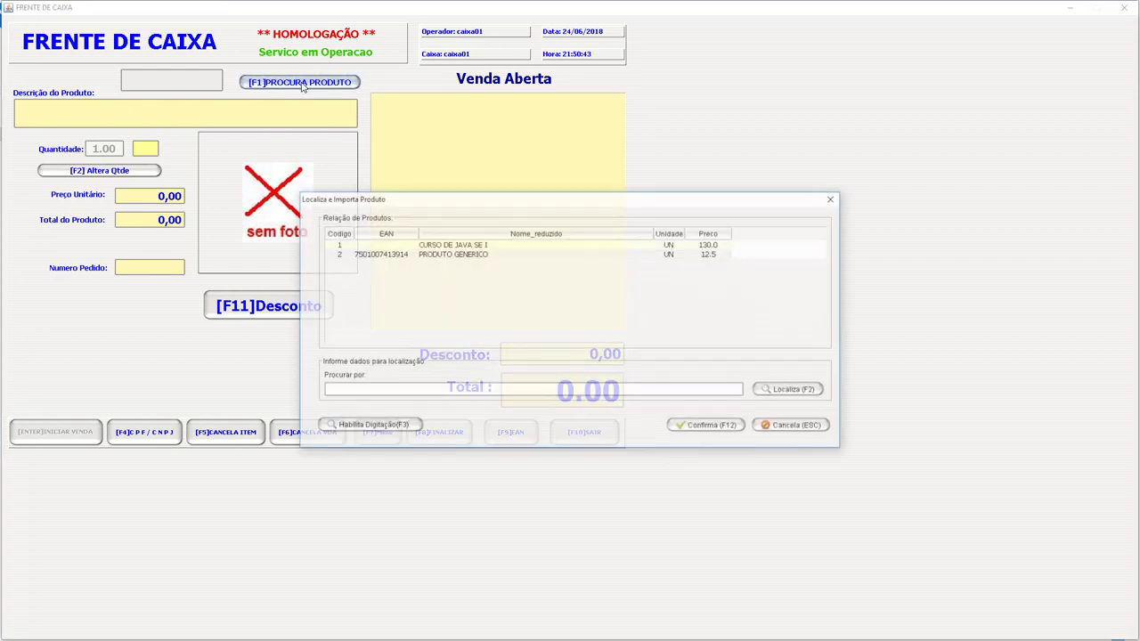
{"action": "left_click", "coordinate": [443, 245]}
{"action": "left_click", "coordinate": [704, 426]}
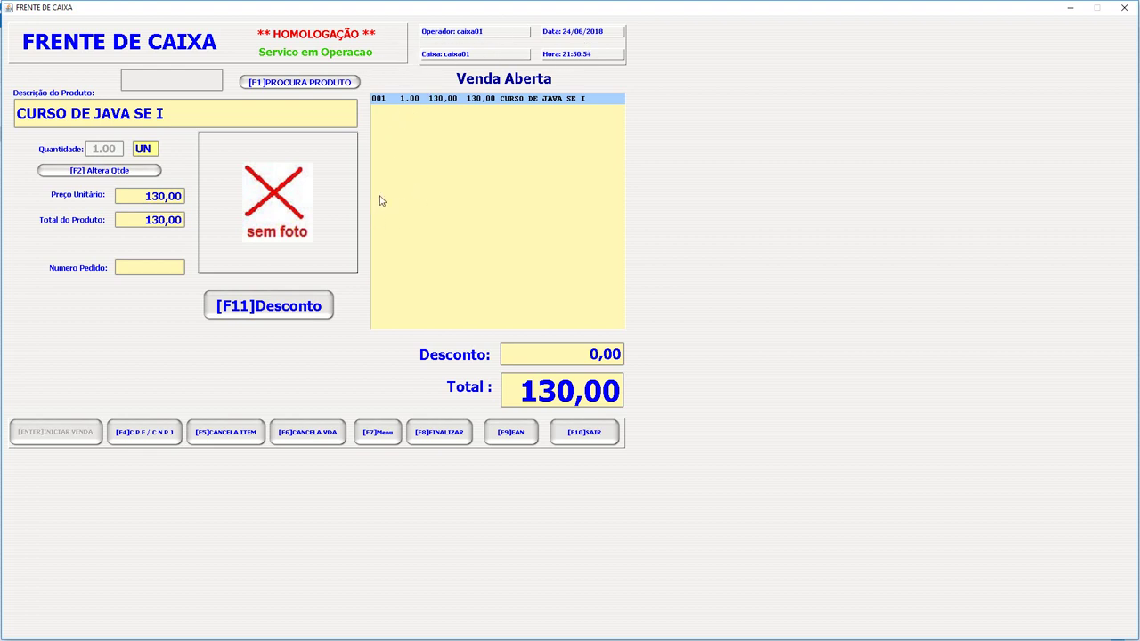
Step: View the quantity change dialog and the customer CPF/CNPJ identification dialog, leaving each without entering data
{"action": "left_click", "coordinate": [99, 171]}
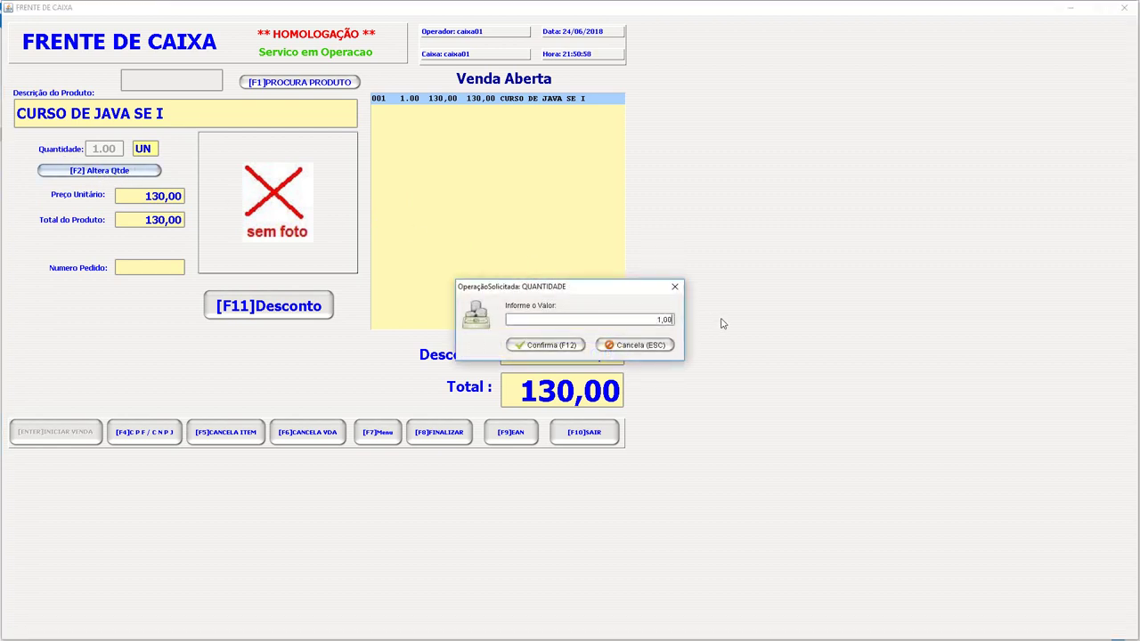
{"action": "left_click", "coordinate": [675, 288]}
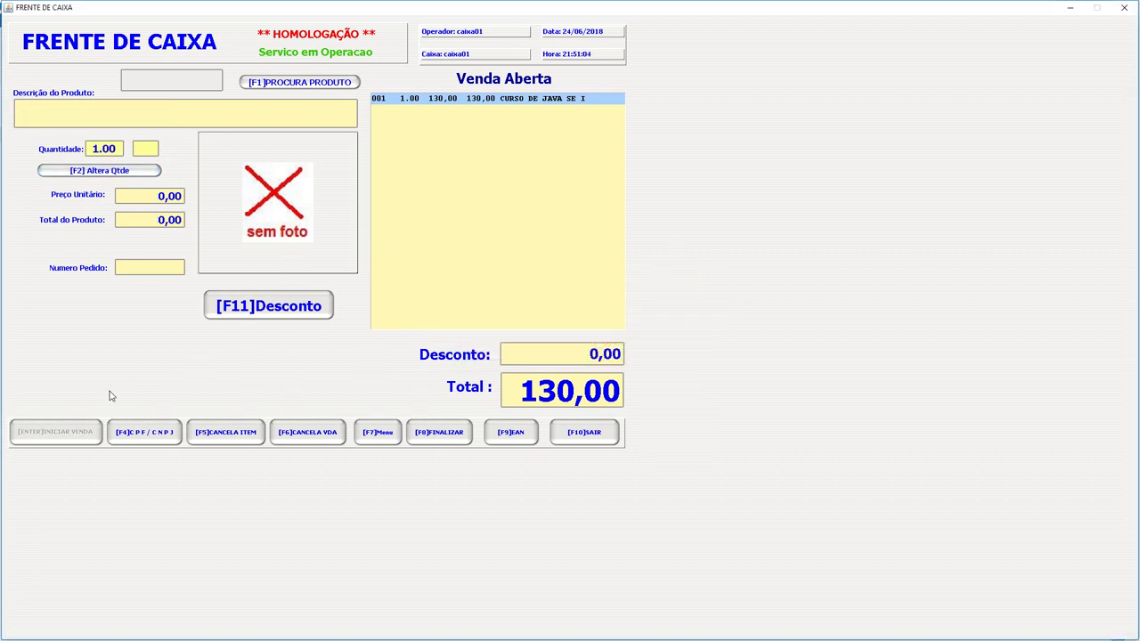
{"action": "left_click", "coordinate": [160, 437]}
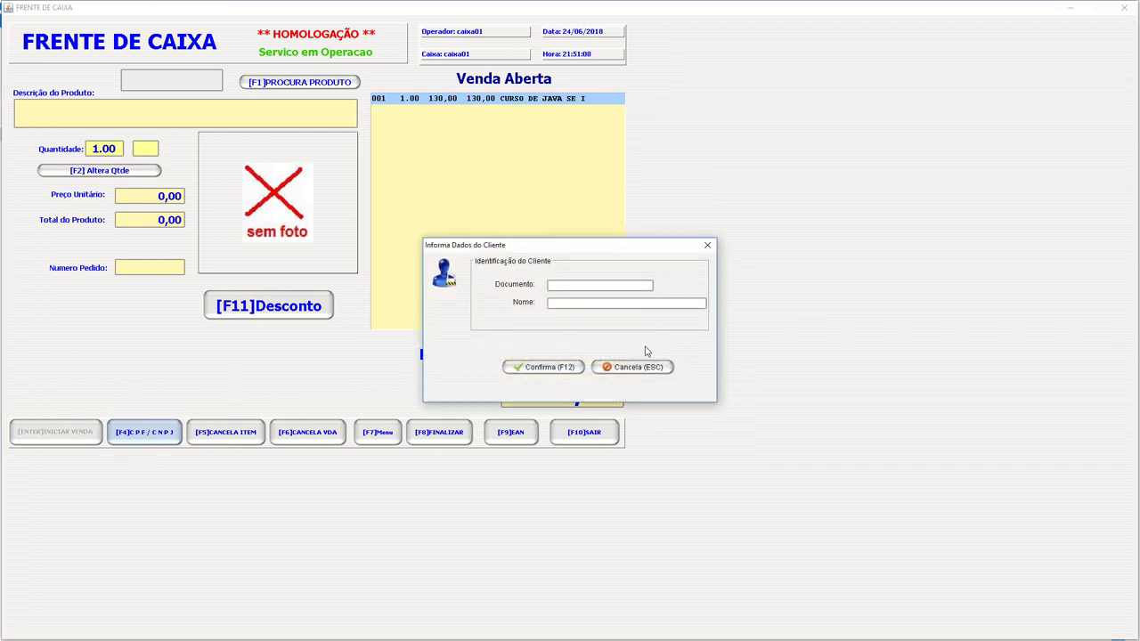
{"action": "left_click", "coordinate": [638, 372]}
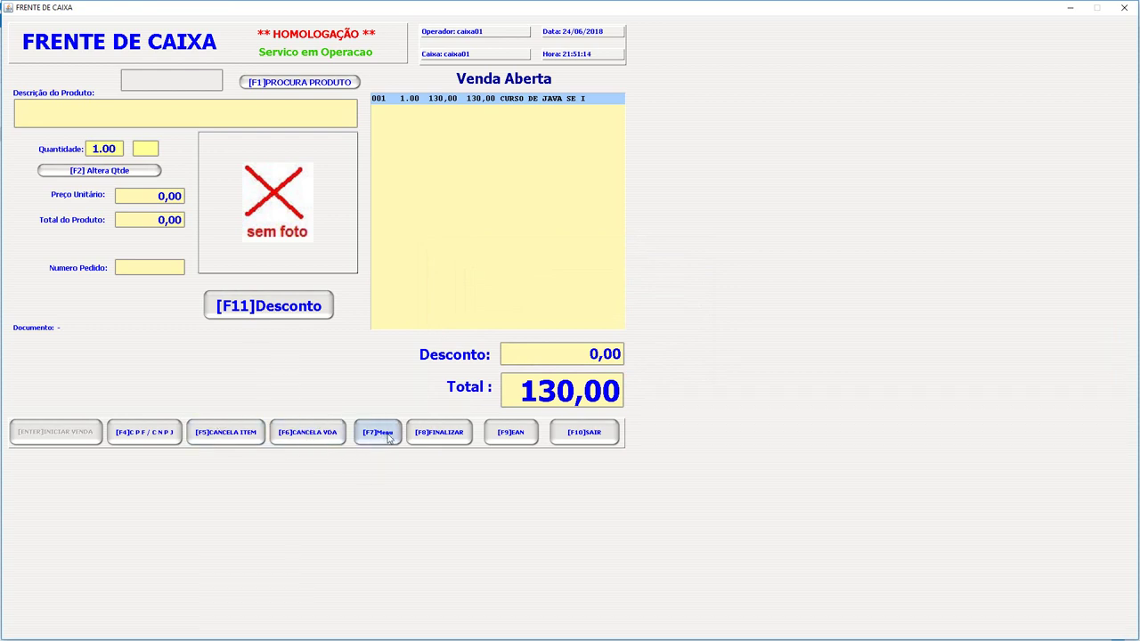
Step: View the manager authorization requested for the Suprimento and Sangria cash operations, cancel both and close the extra functions
{"action": "left_click", "coordinate": [381, 438]}
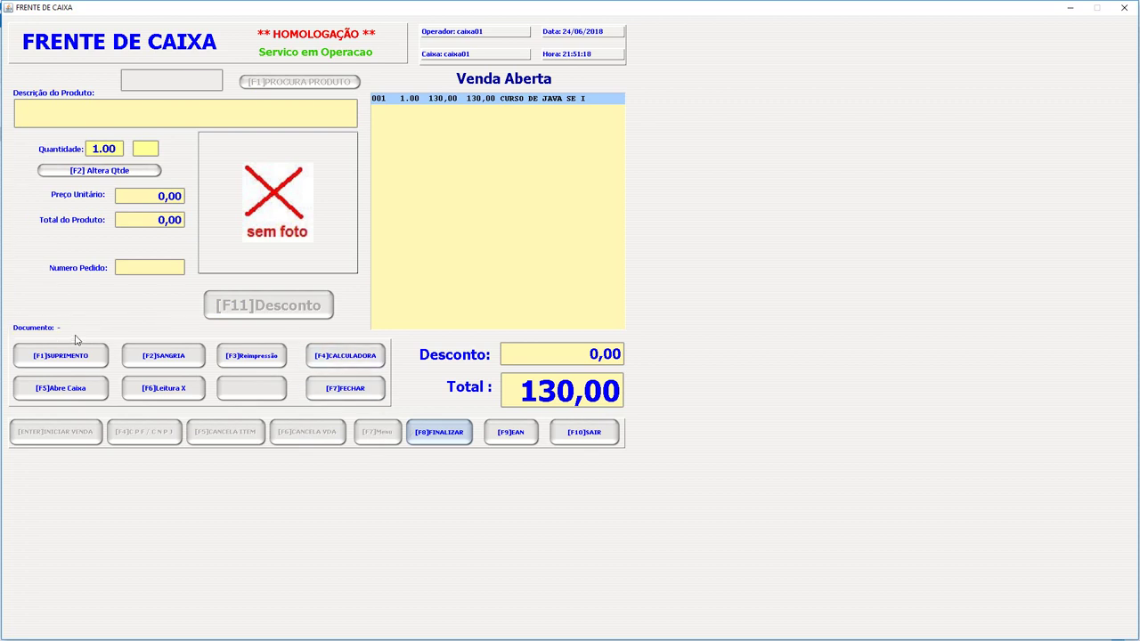
{"action": "left_click", "coordinate": [64, 361]}
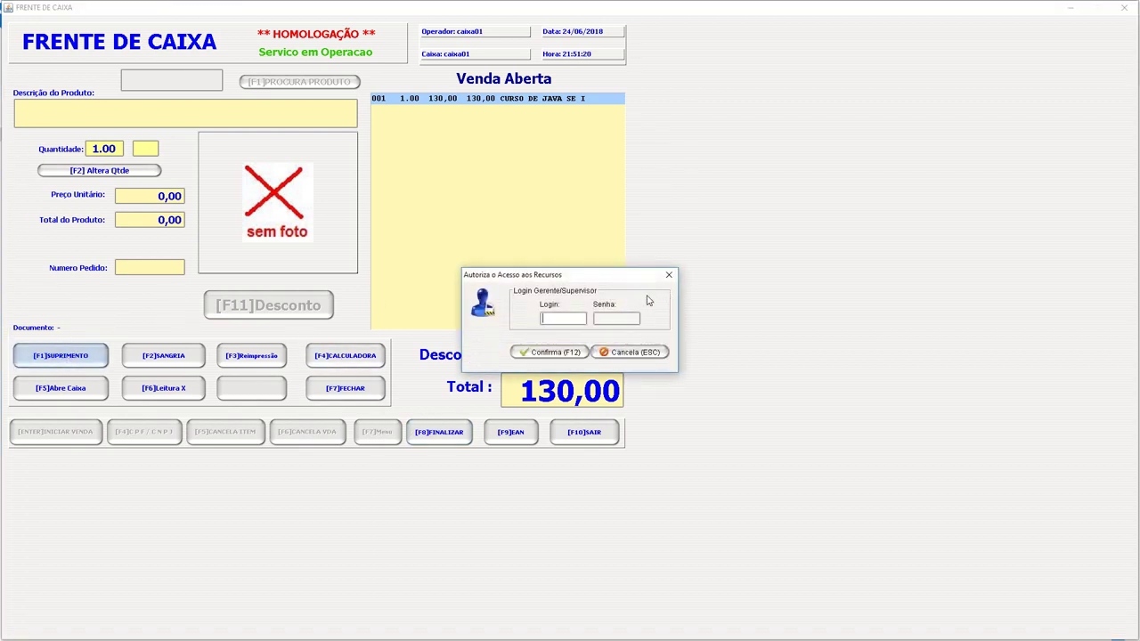
{"action": "left_click", "coordinate": [638, 352]}
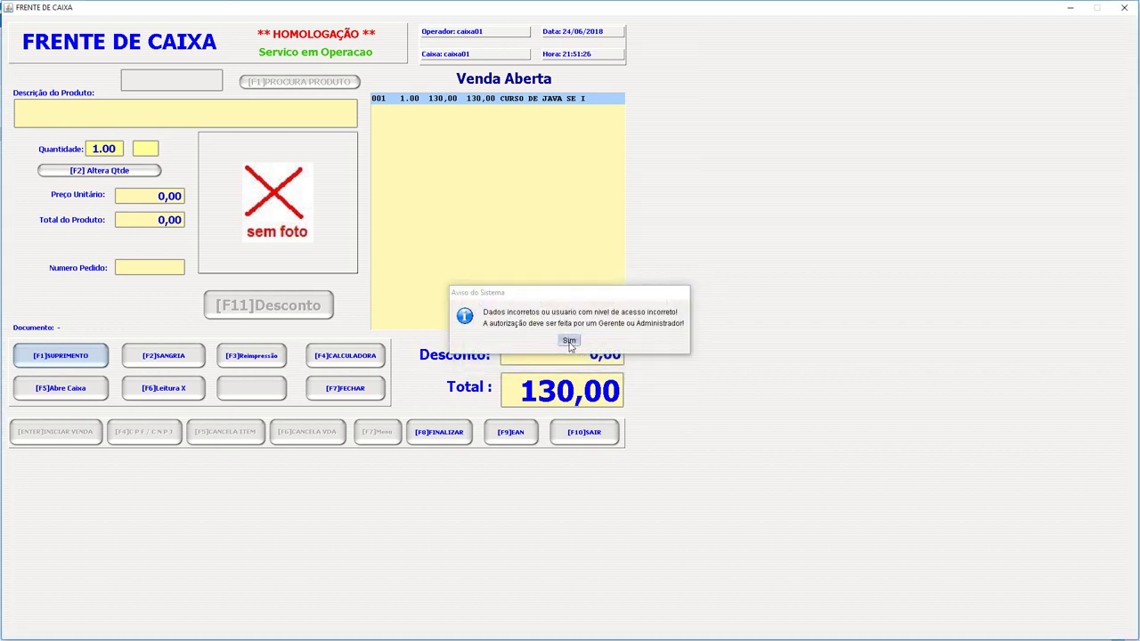
{"action": "left_click", "coordinate": [570, 342]}
{"action": "left_click", "coordinate": [173, 360]}
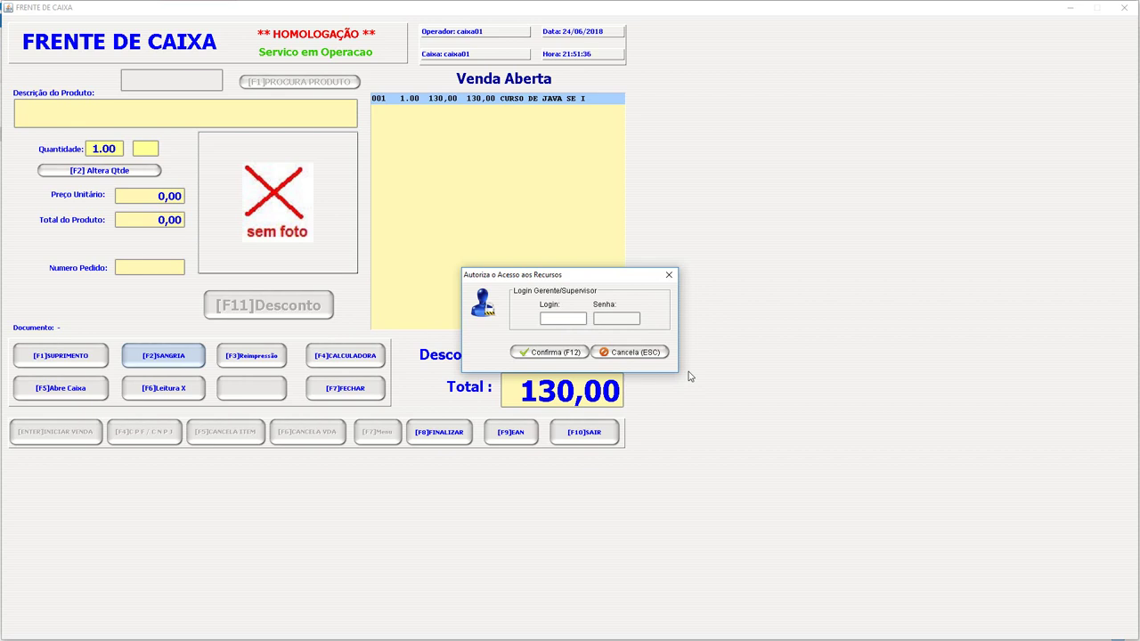
{"action": "left_click", "coordinate": [630, 352]}
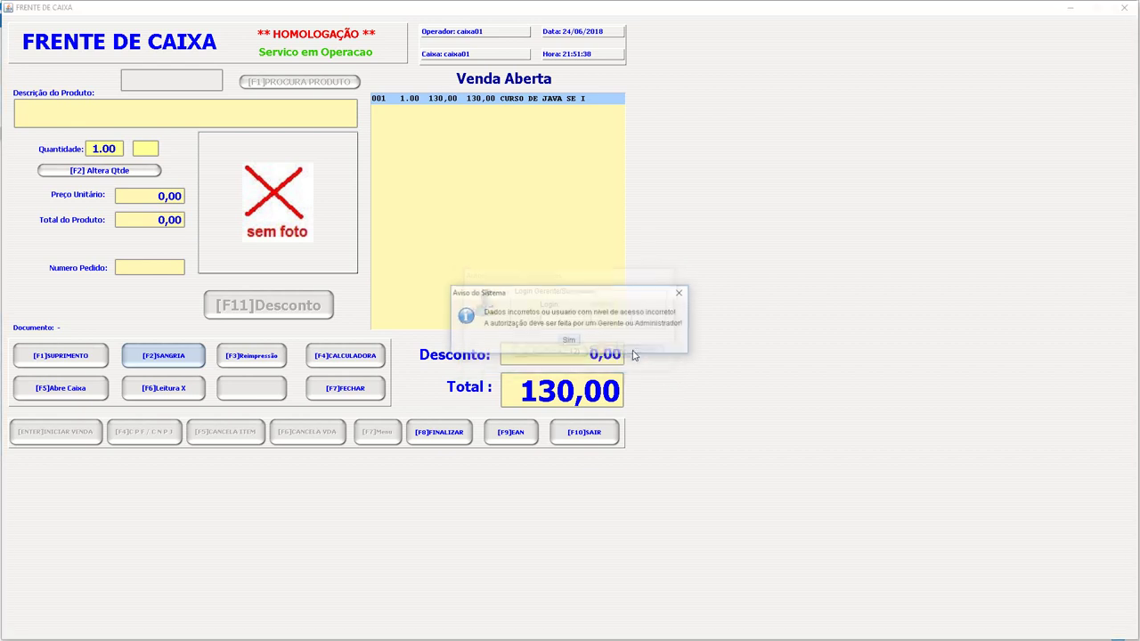
{"action": "left_click", "coordinate": [569, 341]}
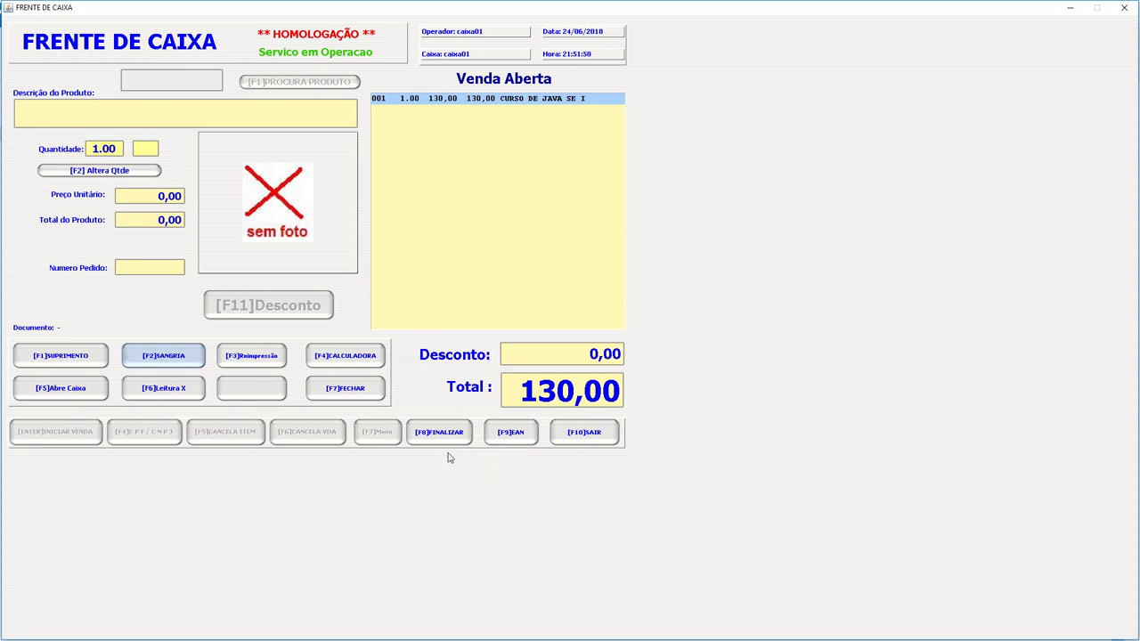
{"action": "left_click", "coordinate": [345, 388]}
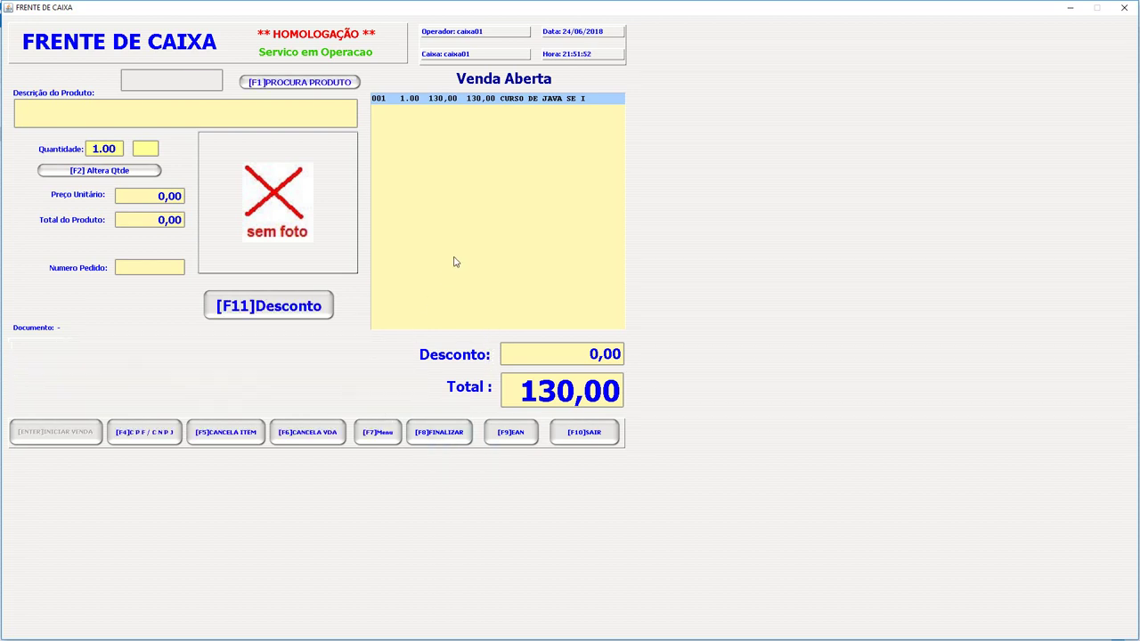
Step: Finalize the sale with a 02 - CHEQUE payment of 130,00 and confirm closing it
{"action": "left_click", "coordinate": [434, 436]}
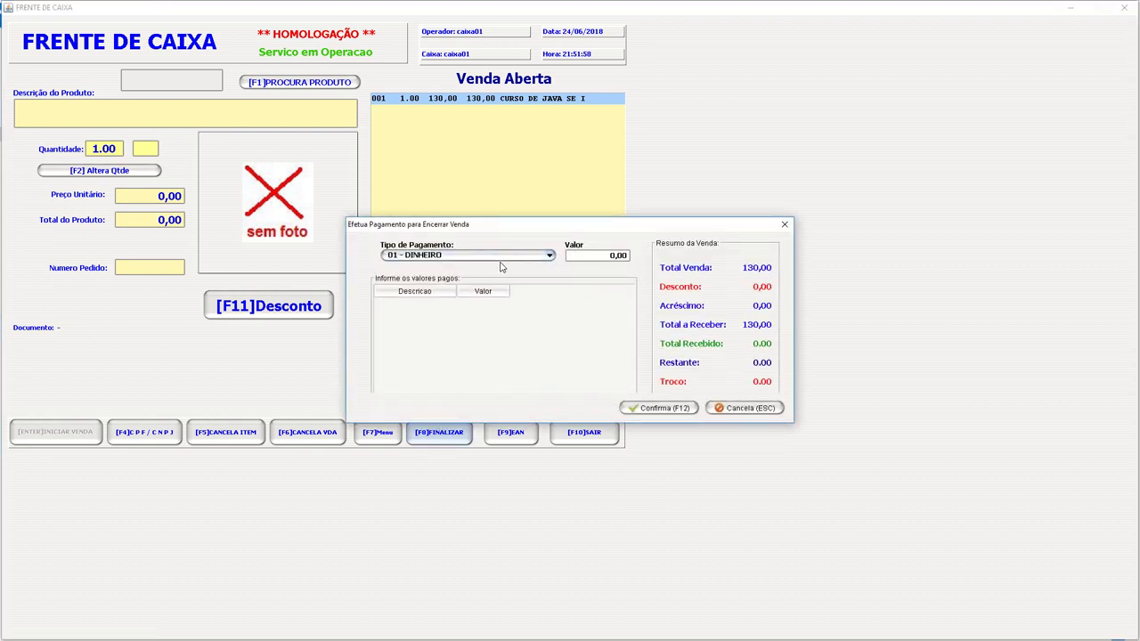
{"action": "left_click", "coordinate": [531, 256]}
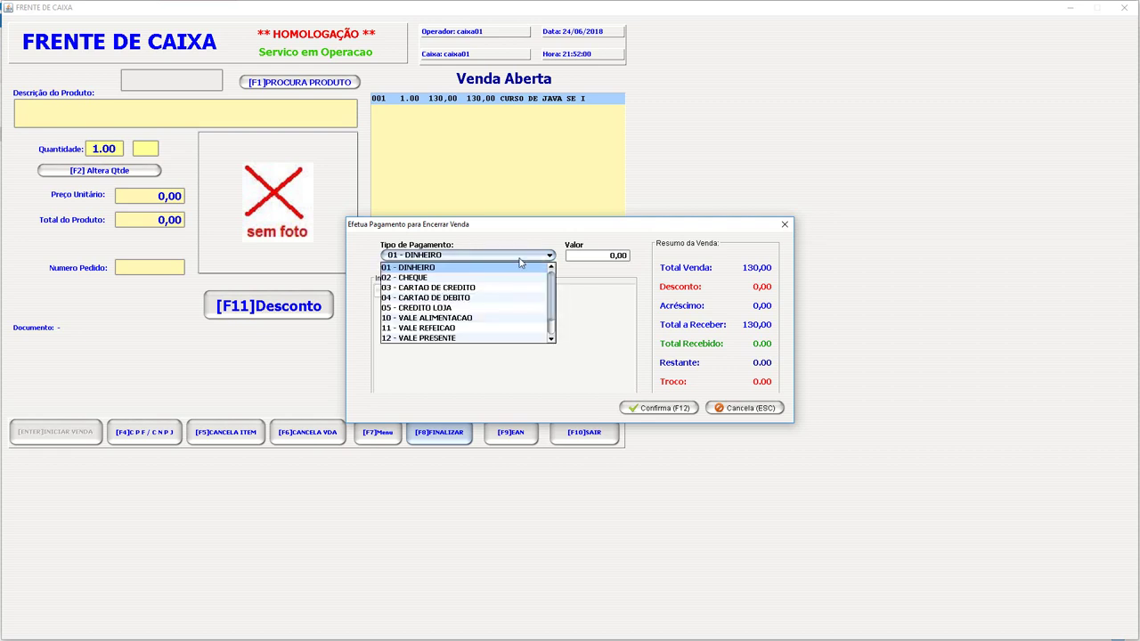
{"action": "left_click", "coordinate": [499, 277]}
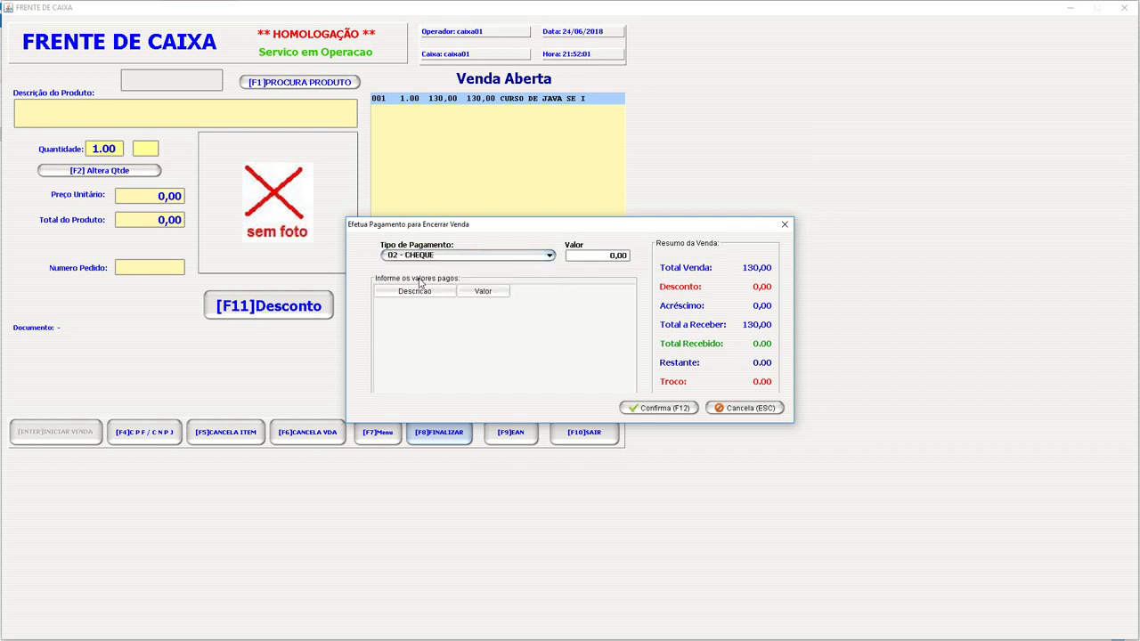
{"action": "left_click", "coordinate": [609, 257]}
{"action": "type", "text": "1,30"}
{"action": "left_click", "coordinate": [672, 408]}
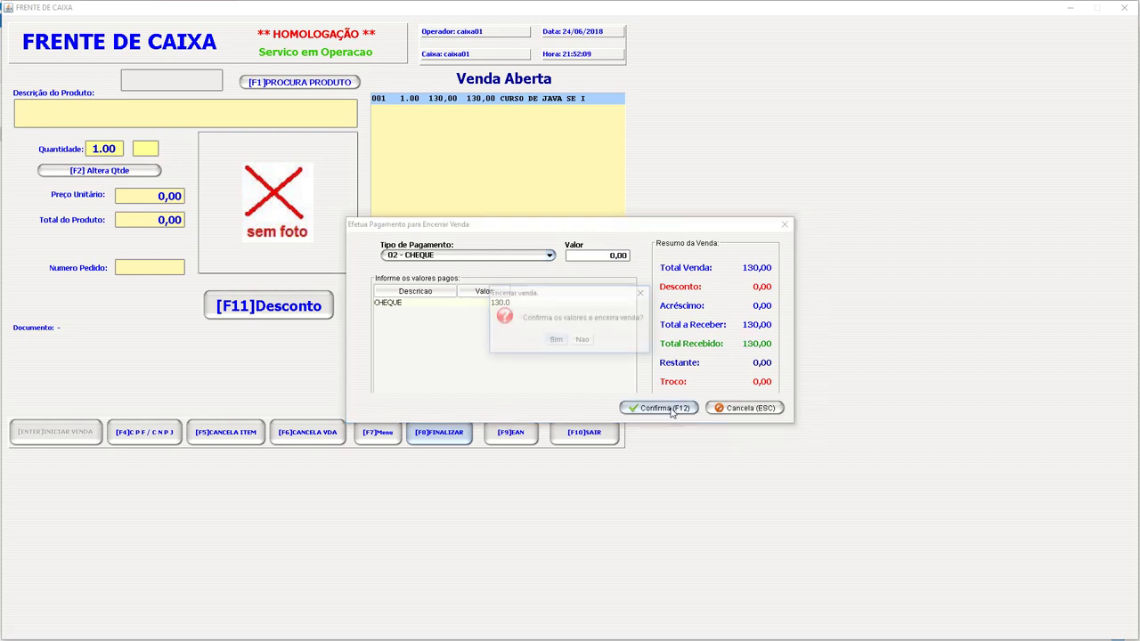
{"action": "left_click", "coordinate": [555, 341]}
Step: Issue the NFC-e for the sale, accepting 203 as its number, and dismiss the authorization message
{"action": "left_click", "coordinate": [552, 342]}
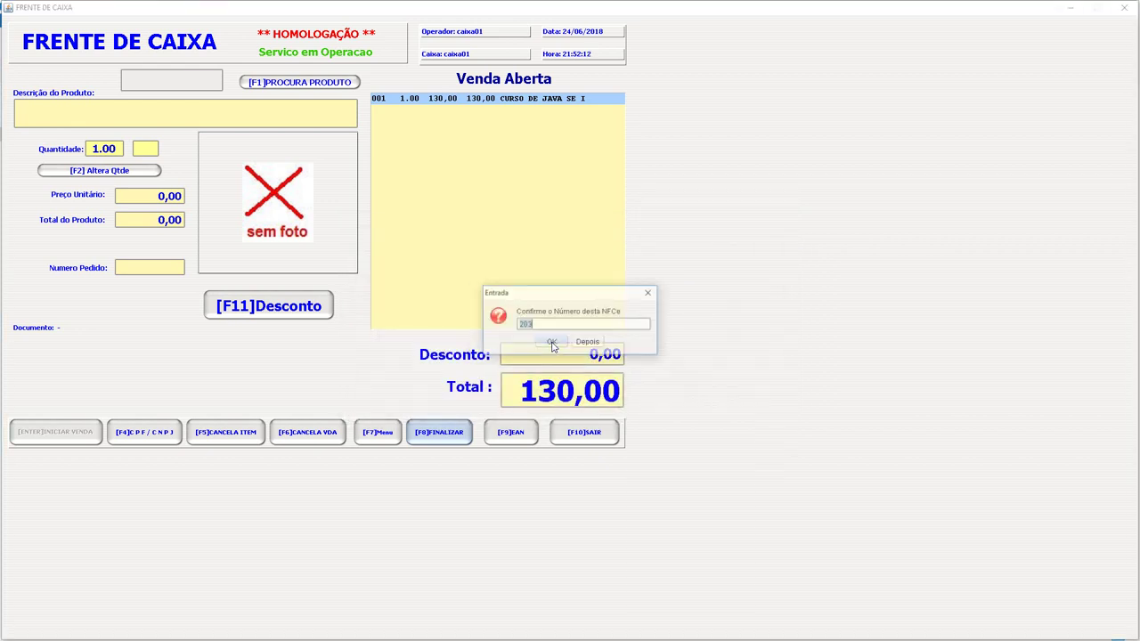
{"action": "left_click", "coordinate": [556, 346]}
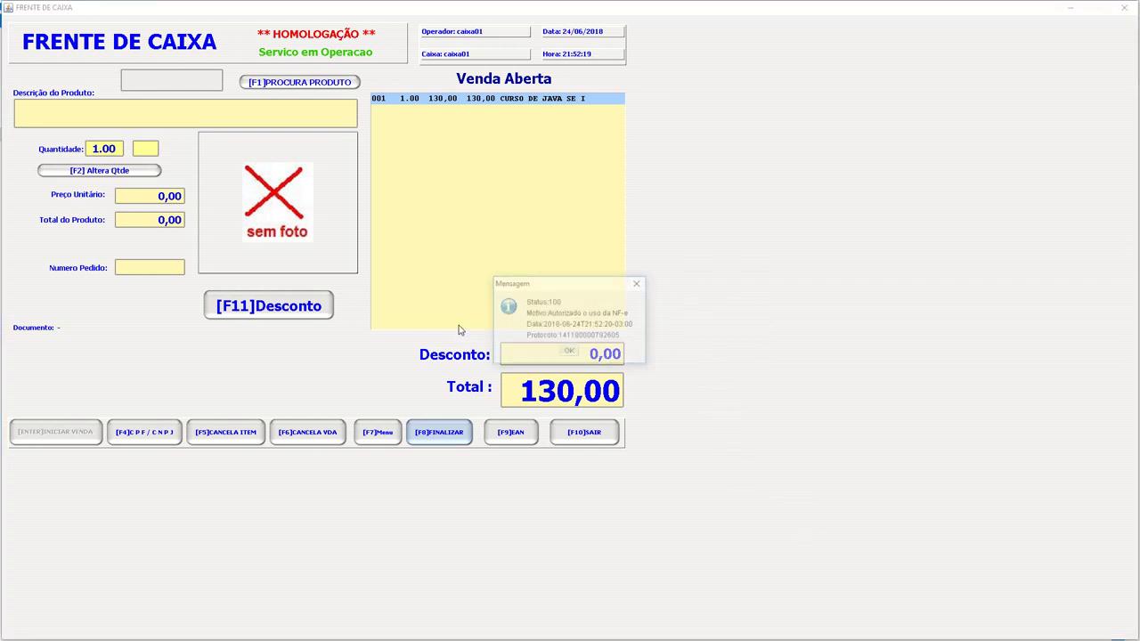
{"action": "left_click", "coordinate": [572, 352]}
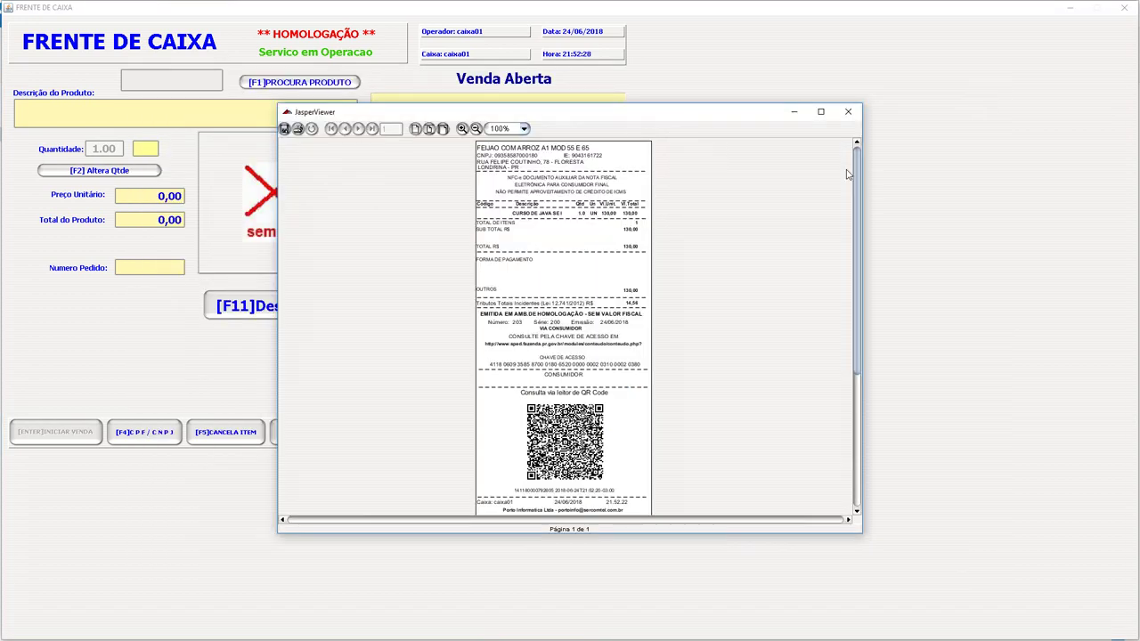
Step: Maximize the receipt viewer and enlarge the new NFC-e receipt to 150% to read it
{"action": "left_click", "coordinate": [819, 112]}
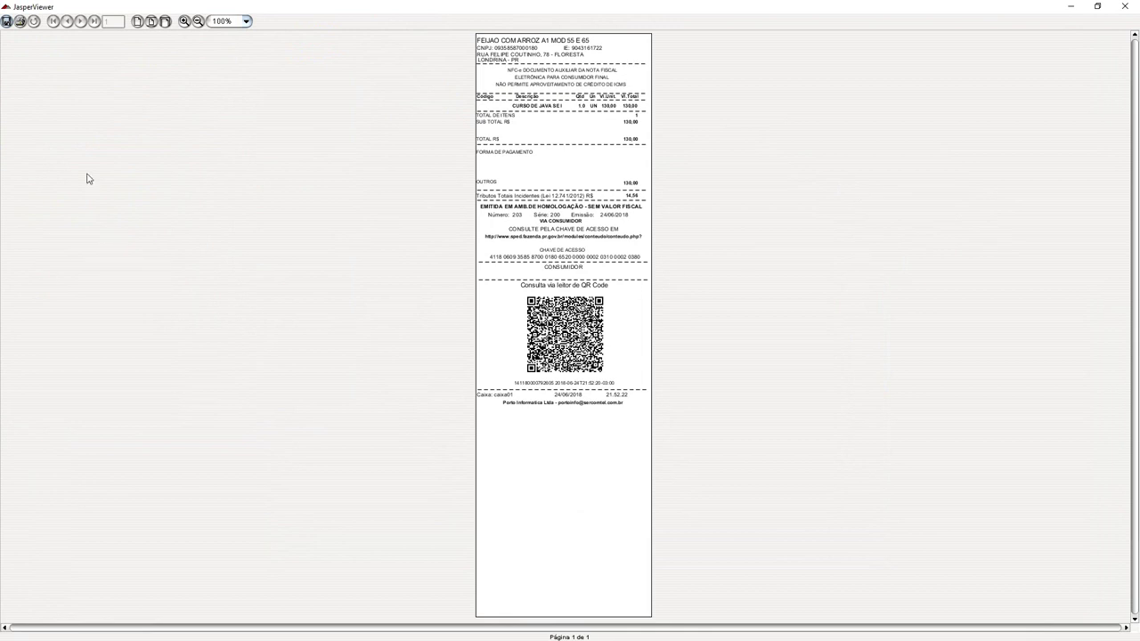
{"action": "left_click", "coordinate": [184, 21]}
{"action": "left_click", "coordinate": [184, 22]}
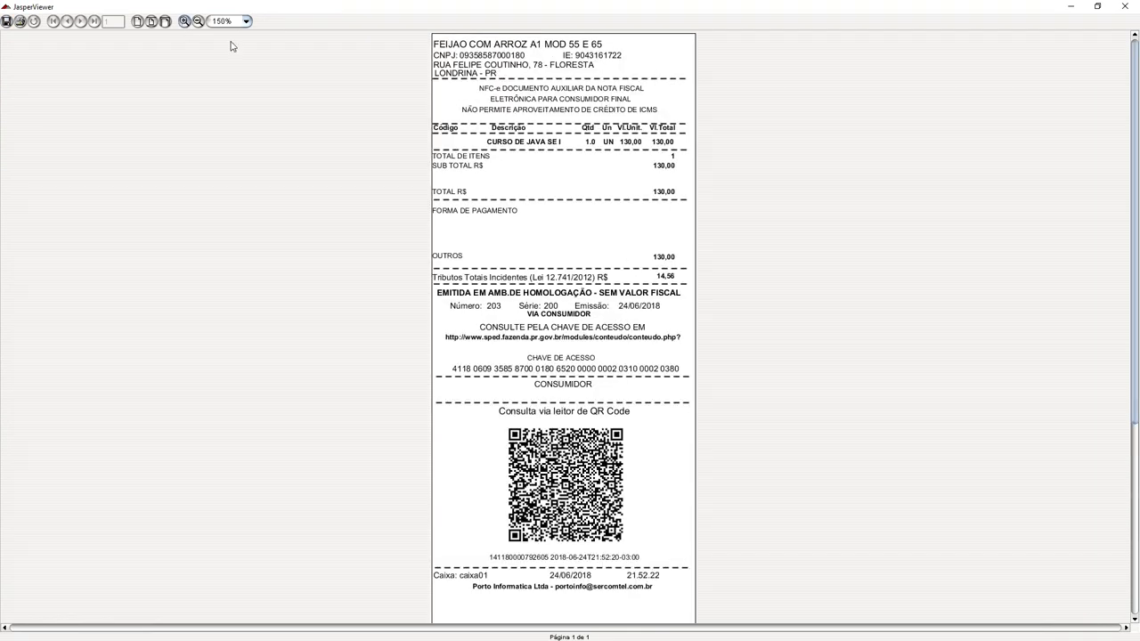